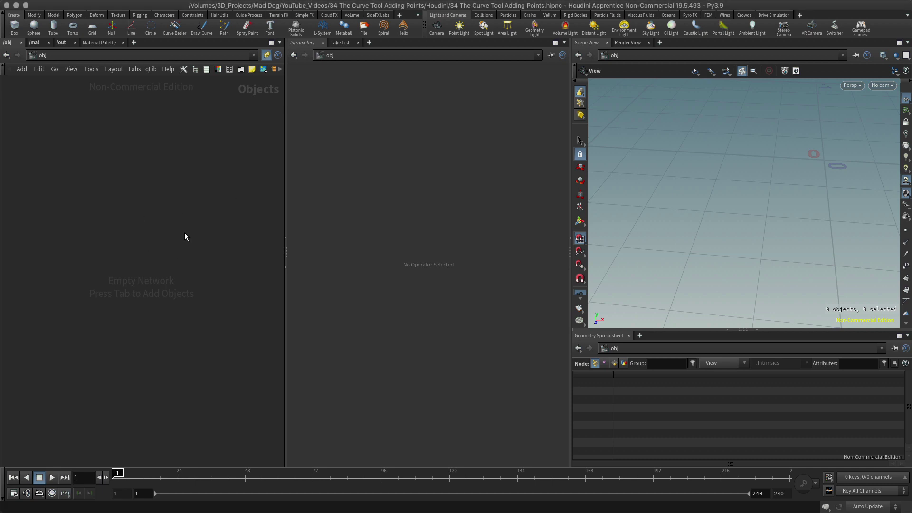
- Create a Geometry object geo1 in the network and dive inside it
{"action": "key", "text": "Tab"}
{"action": "type", "text": "ge"}
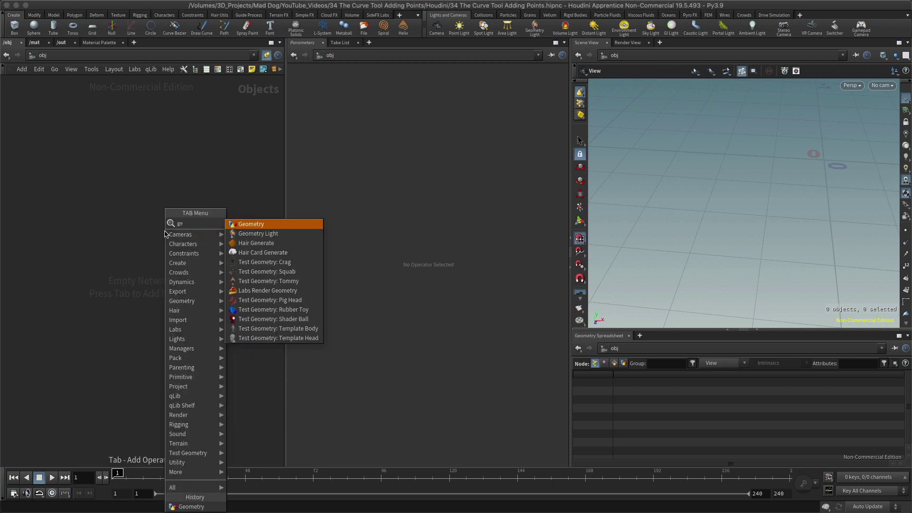
{"action": "type", "text": "o"}
{"action": "left_click", "coordinate": [257, 227]}
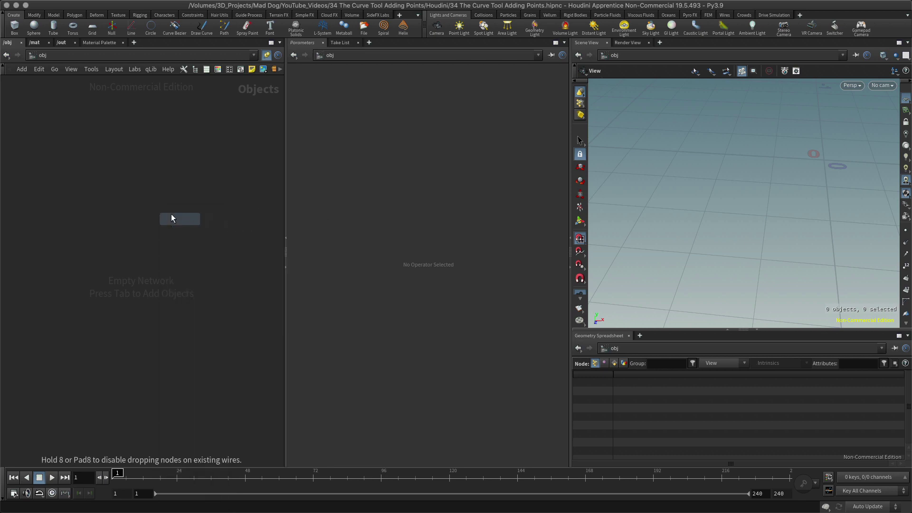
{"action": "left_click", "coordinate": [173, 218]}
{"action": "double_click", "coordinate": [173, 218]}
- Add a Curve node, curve1, inside geo1
{"action": "key", "text": "Tab"}
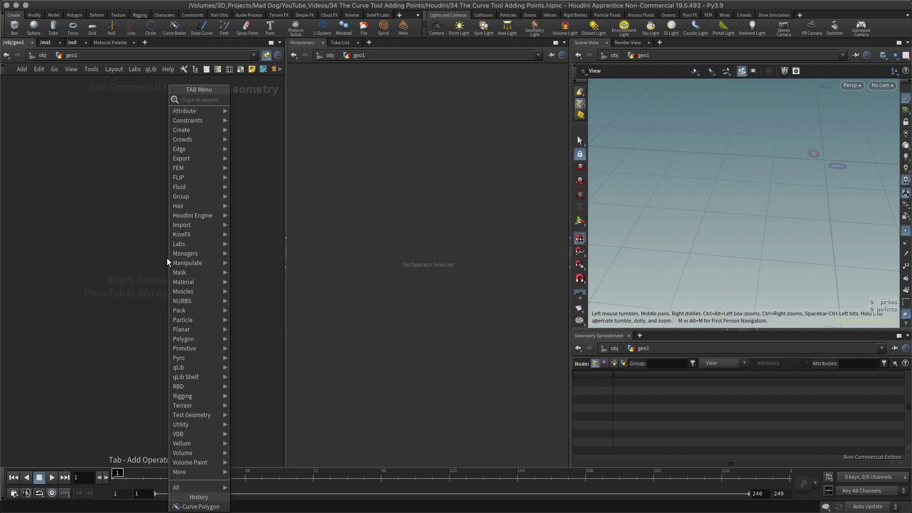
{"action": "type", "text": "cur"}
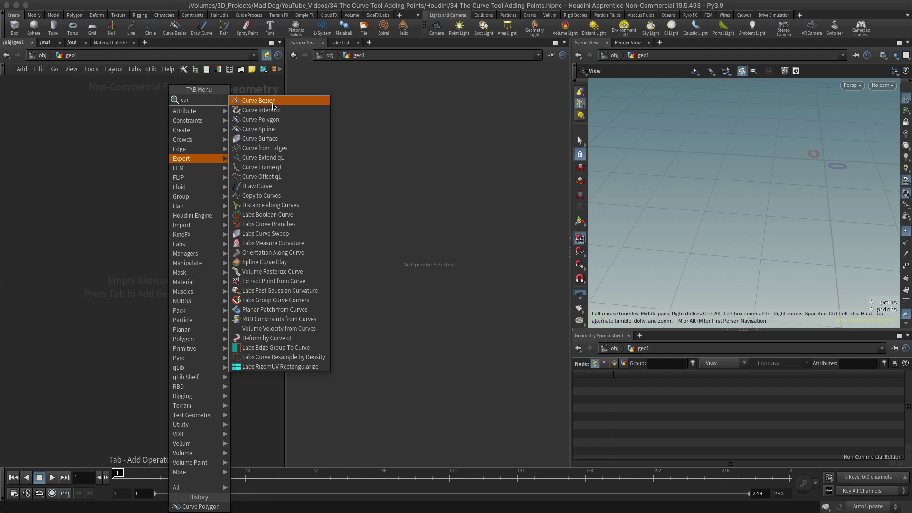
{"action": "left_click", "coordinate": [271, 122]}
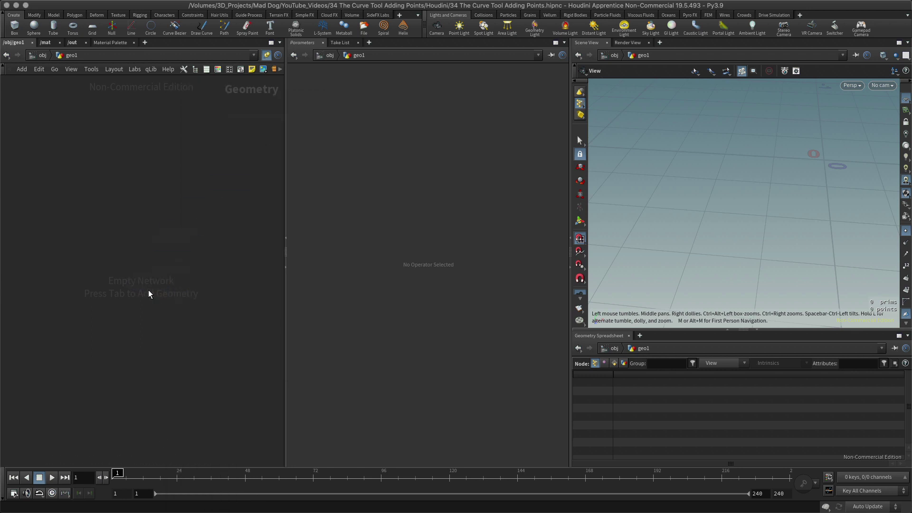
{"action": "left_click", "coordinate": [146, 265]}
- Set the viewport to the Top view and pan across the grid
{"action": "left_click", "coordinate": [160, 240]}
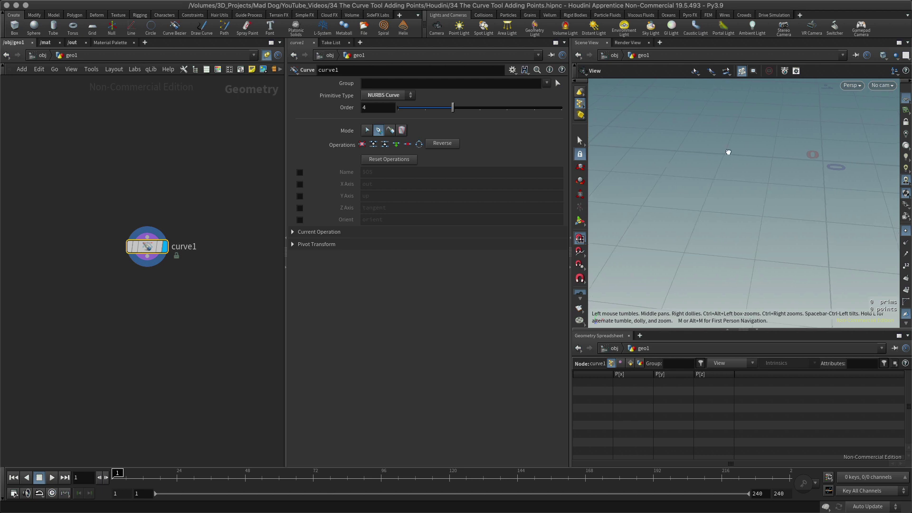
{"action": "scroll", "coordinate": [735, 197], "scroll_direction": "up", "scroll_amount": 3}
{"action": "mouse_move", "coordinate": [737, 207]}
{"action": "left_mouse_down"}
{"action": "mouse_move", "coordinate": [780, 181]}
{"action": "mouse_move", "coordinate": [672, 218]}
{"action": "mouse_move", "coordinate": [676, 206]}
{"action": "mouse_move", "coordinate": [835, 126]}
{"action": "left_mouse_up"}
{"action": "left_click", "coordinate": [858, 86]}
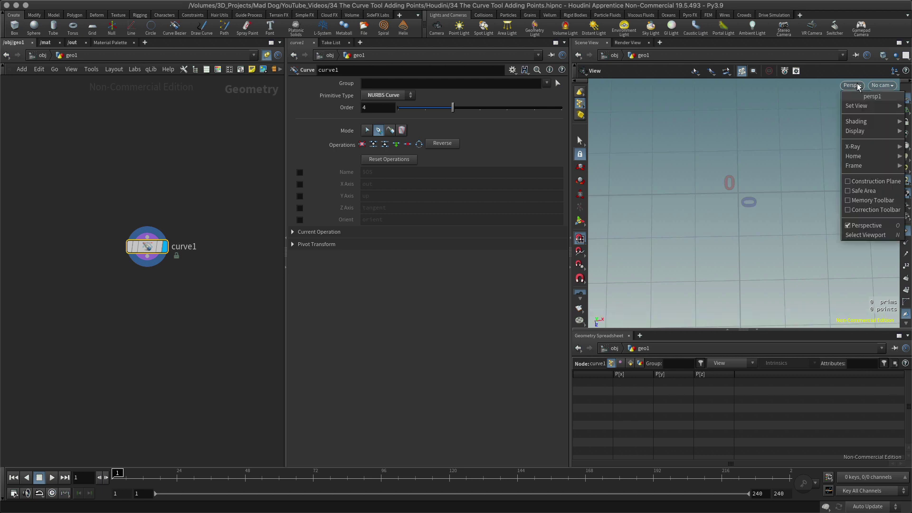
{"action": "mouse_move", "coordinate": [858, 106]}
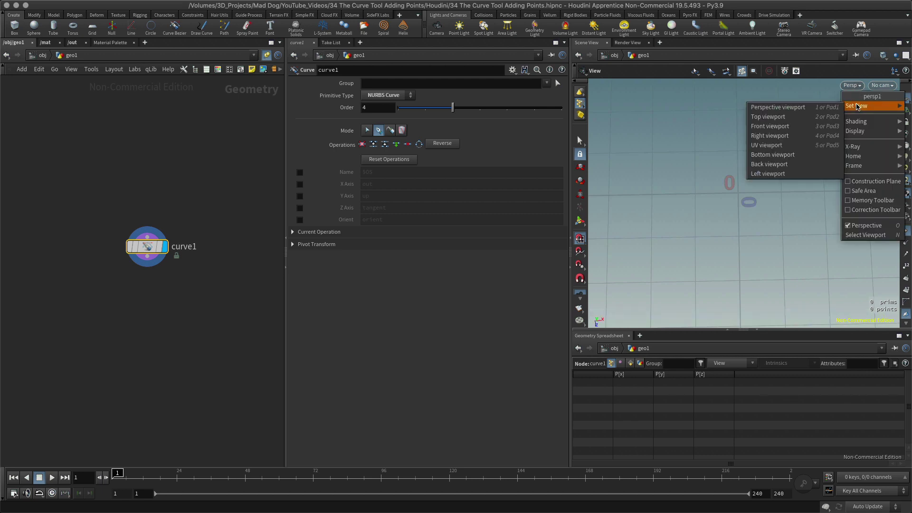
{"action": "left_click", "coordinate": [808, 120]}
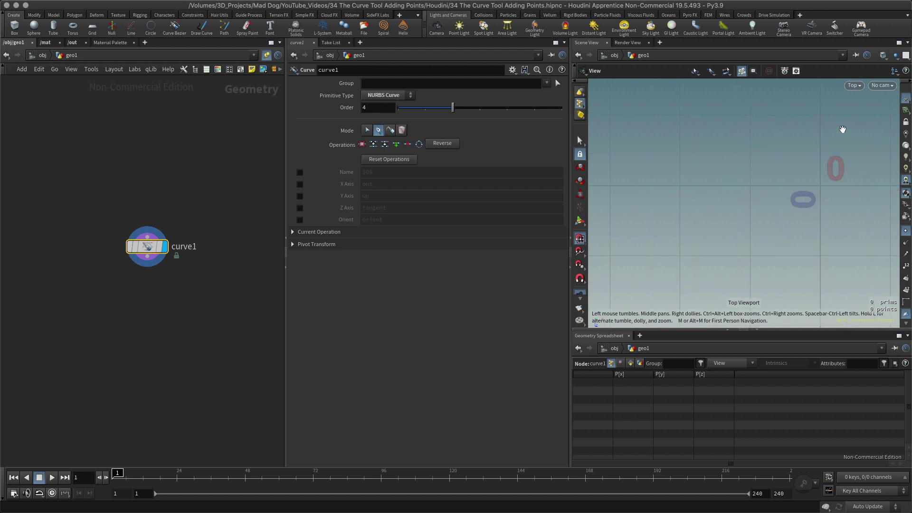
{"action": "mouse_move", "coordinate": [813, 171]}
{"action": "middle_mouse_down"}
{"action": "mouse_move", "coordinate": [718, 227]}
{"action": "mouse_move", "coordinate": [727, 185]}
{"action": "middle_mouse_up"}
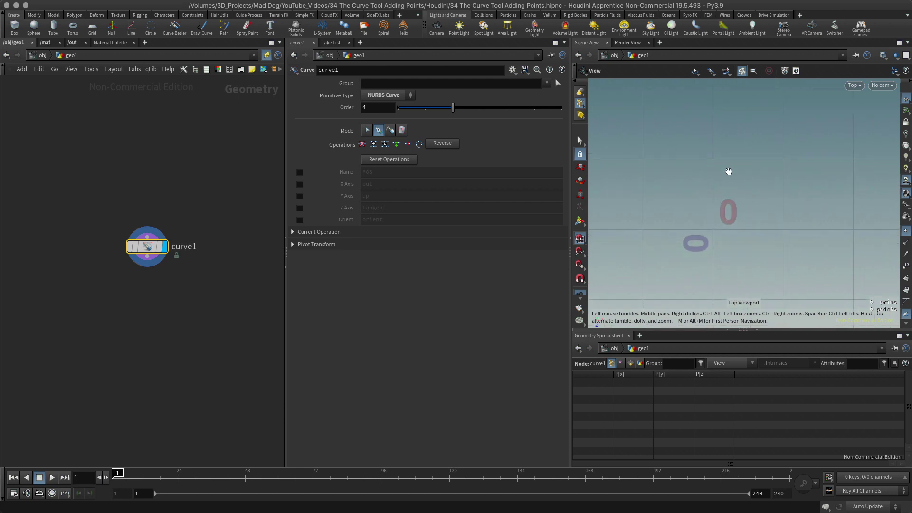
{"action": "scroll", "coordinate": [732, 178], "scroll_direction": "down", "scroll_amount": 3}
{"action": "scroll", "coordinate": [719, 182], "scroll_direction": "down", "scroll_amount": 2}
{"action": "scroll", "coordinate": [715, 184], "scroll_direction": "down", "scroll_amount": 2}
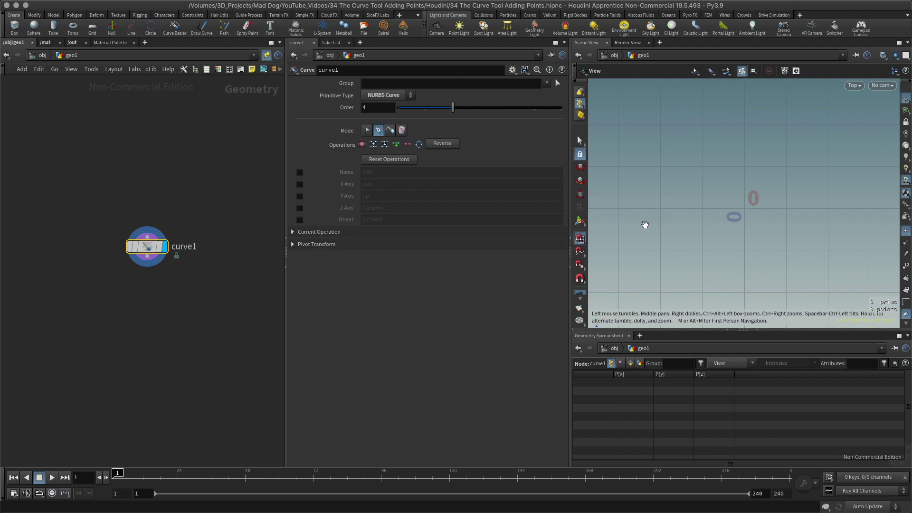
- Start the Curve tool and place the first three NURBS points on the grid
{"action": "key", "text": "Return"}
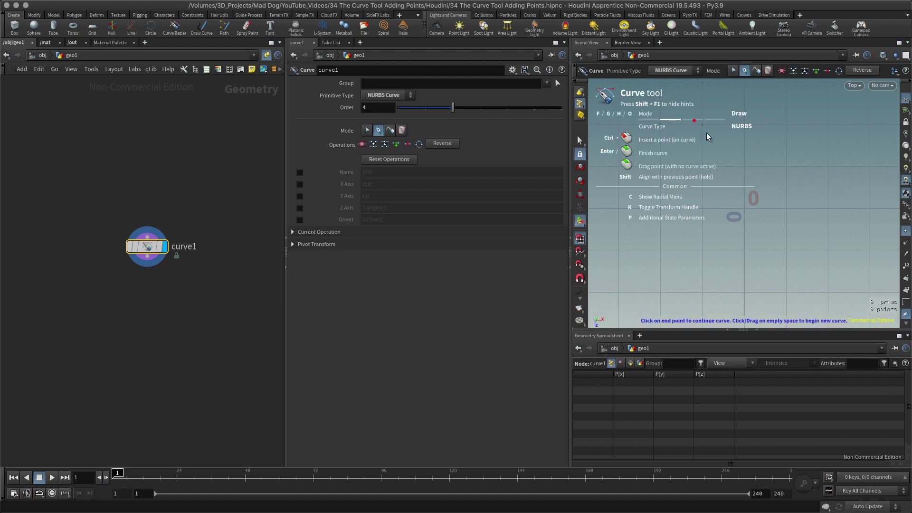
{"action": "middle_click_drag", "start_coordinate": [773, 176], "coordinate": [788, 219]}
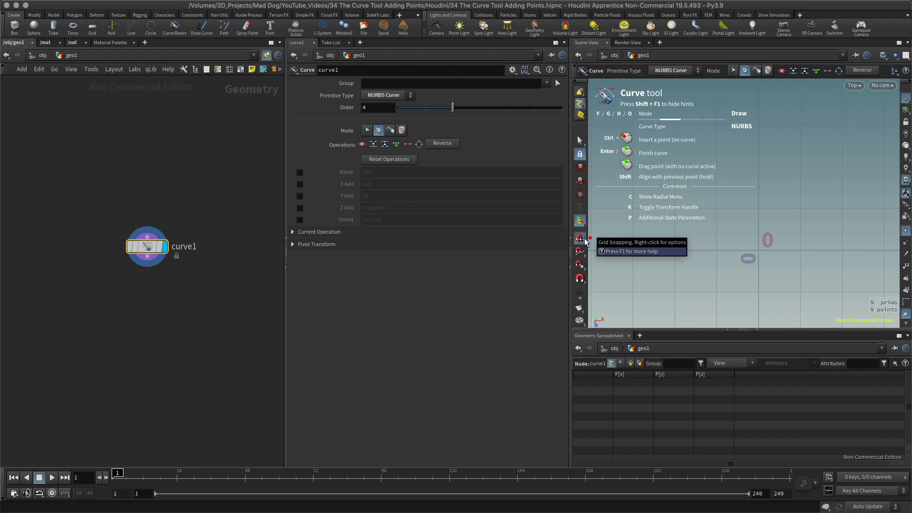
{"action": "left_click", "coordinate": [717, 208]}
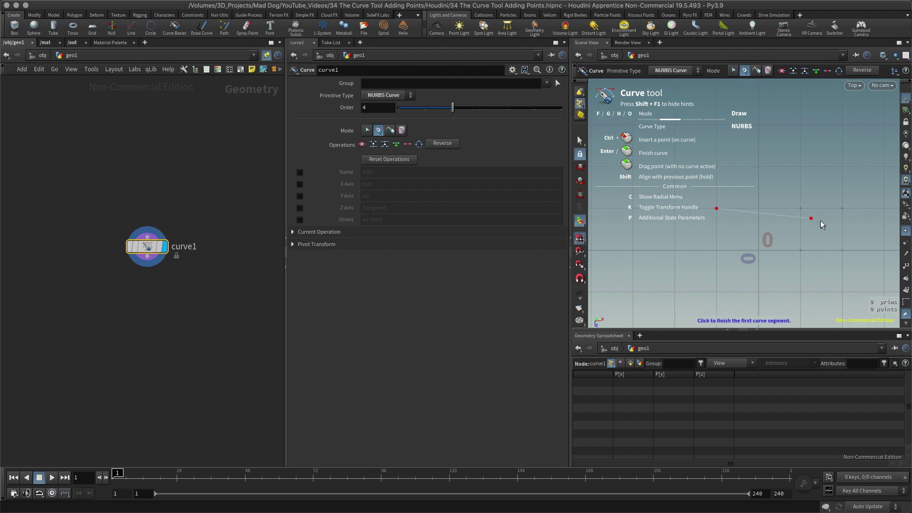
{"action": "left_click", "coordinate": [845, 207]}
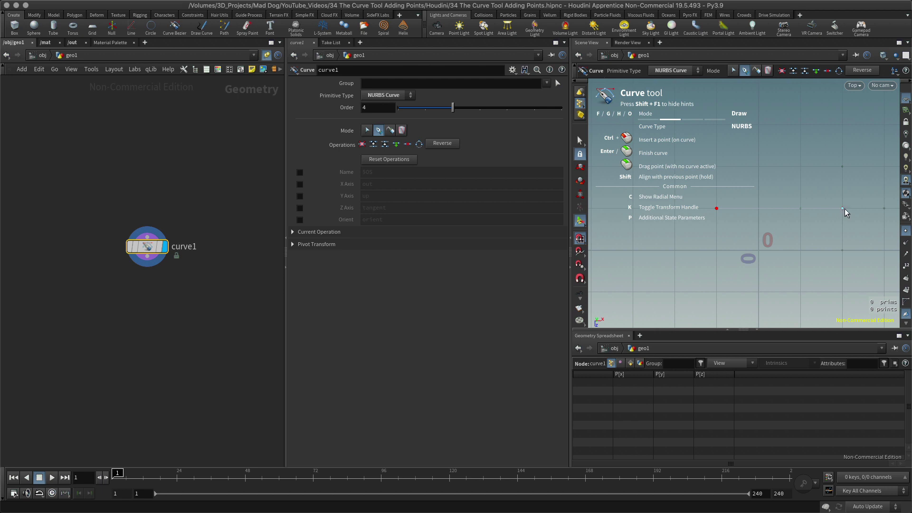
{"action": "left_click", "coordinate": [843, 233]}
- Set curve1's Primitive Type to Polygon
{"action": "left_click", "coordinate": [398, 95]}
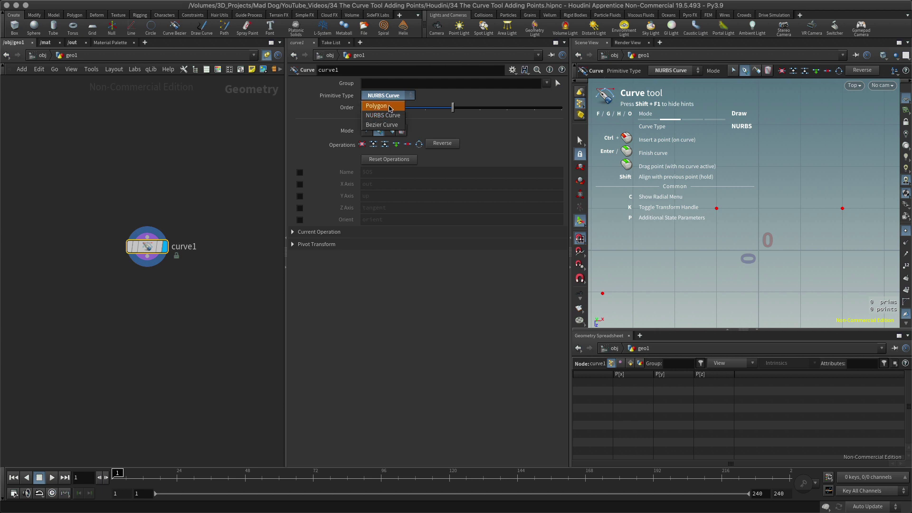
{"action": "left_click", "coordinate": [390, 107]}
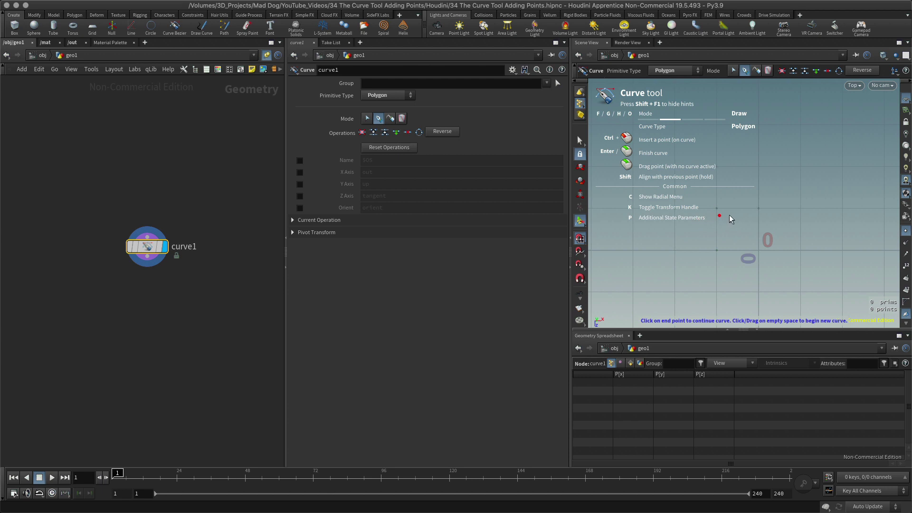
- Draw the nine-point polygon outline across the grid and finish the curve
{"action": "left_click", "coordinate": [717, 208]}
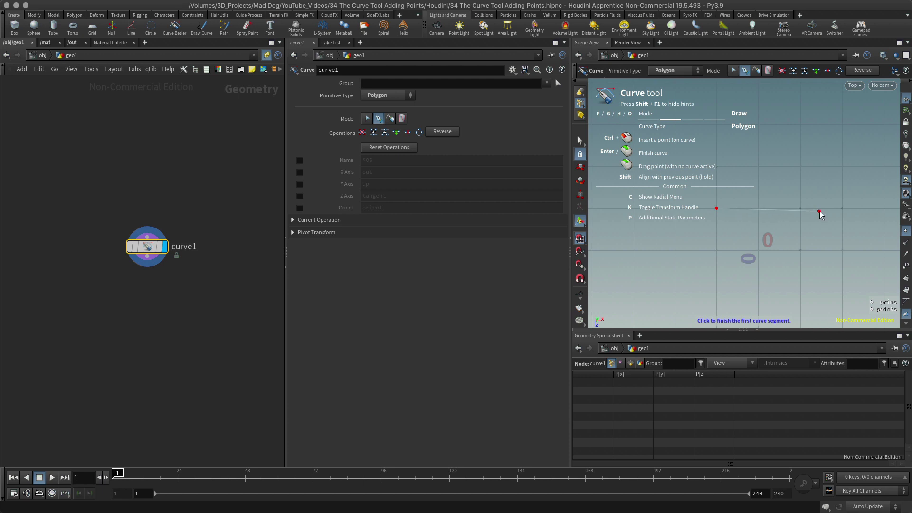
{"action": "left_click", "coordinate": [843, 208]}
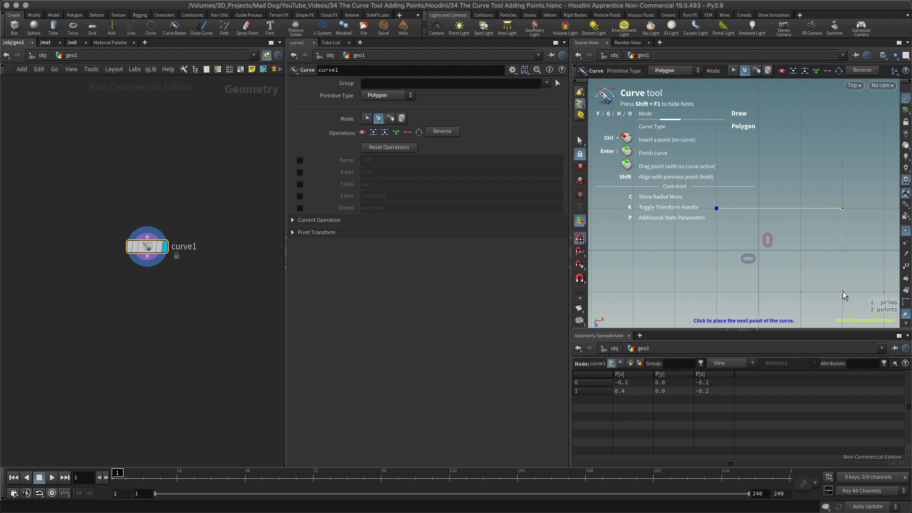
{"action": "left_click", "coordinate": [843, 292]}
{"action": "left_click", "coordinate": [716, 291]}
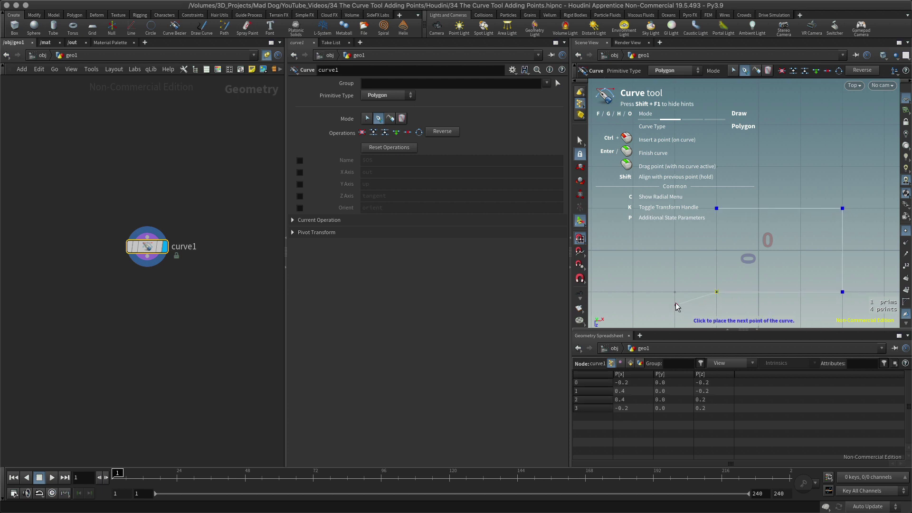
{"action": "left_click", "coordinate": [716, 250]}
{"action": "left_click", "coordinate": [676, 251]}
{"action": "left_click", "coordinate": [633, 250]}
{"action": "left_click", "coordinate": [632, 292]}
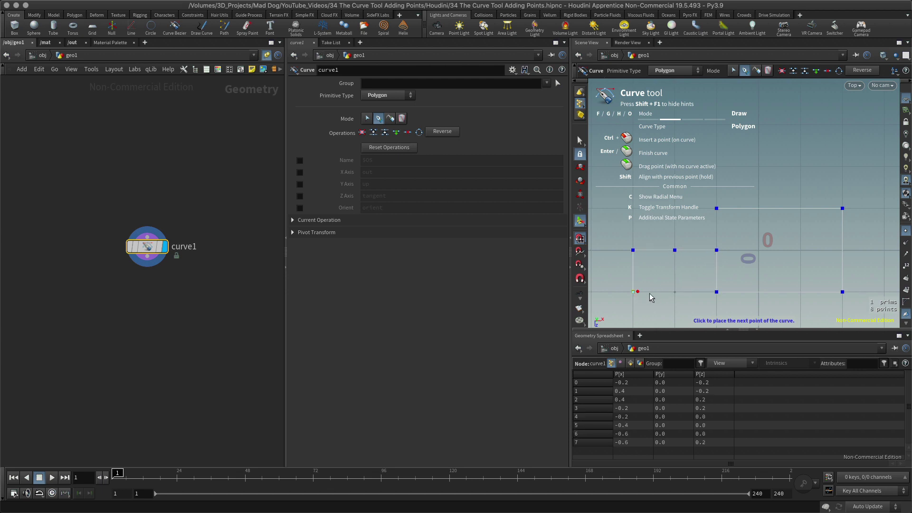
{"action": "left_click", "coordinate": [676, 291]}
{"action": "key", "text": "Return"}
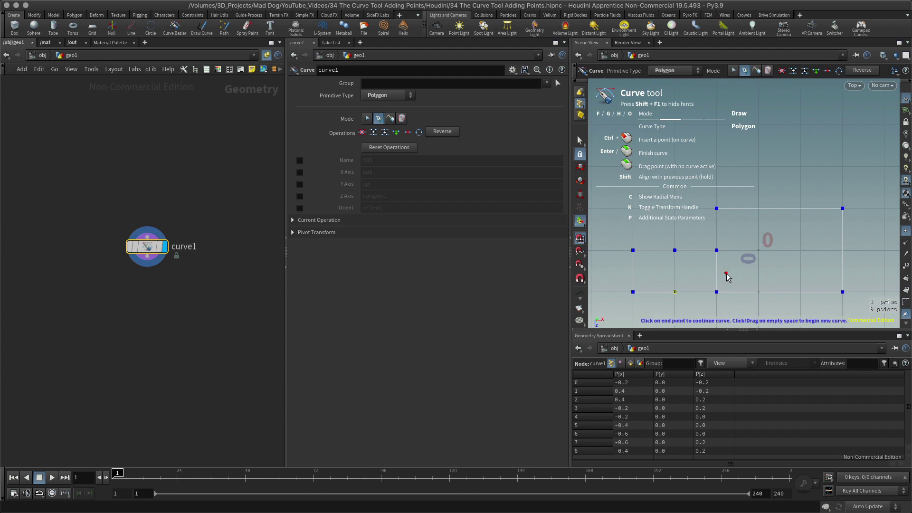
{"action": "key", "text": "Escape"}
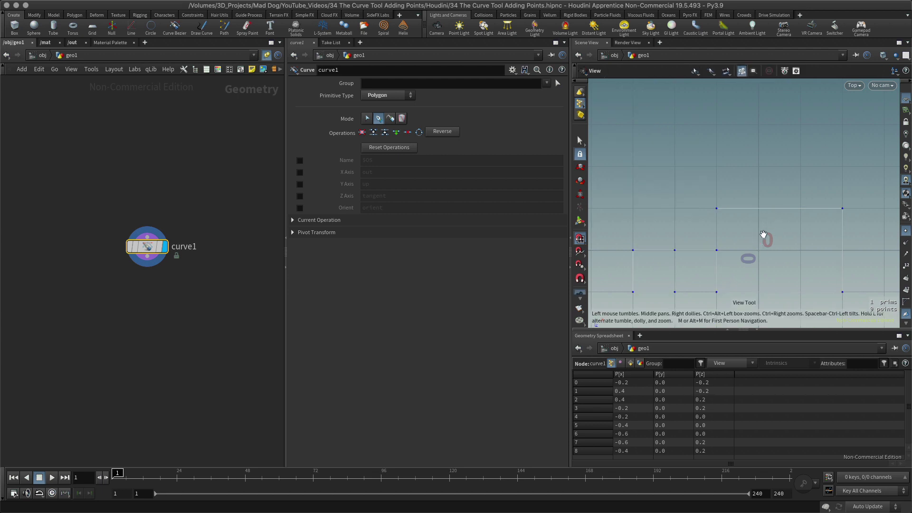
- Hide the viewport grid and centre the nine-point curve in the top view
{"action": "mouse_move", "coordinate": [757, 249]}
{"action": "middle_mouse_down"}
{"action": "mouse_move", "coordinate": [746, 183]}
{"action": "mouse_move", "coordinate": [713, 199]}
{"action": "middle_mouse_up"}
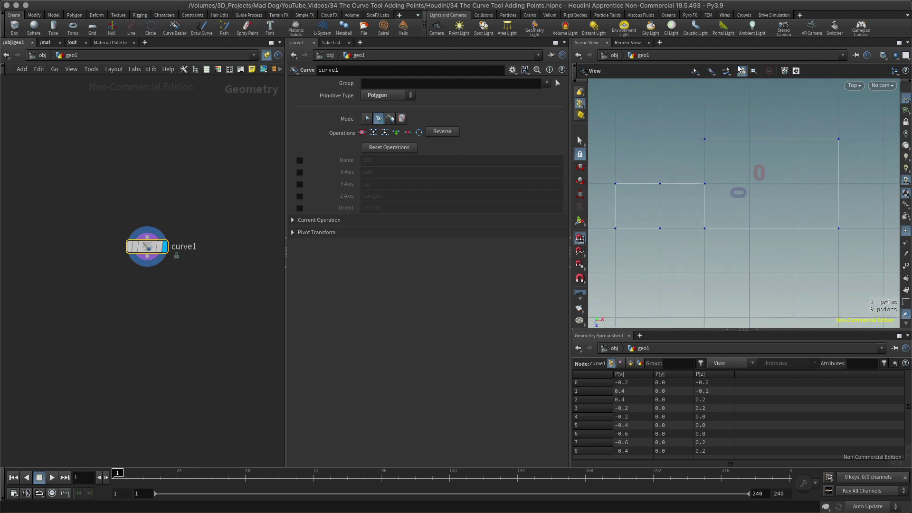
{"action": "left_click", "coordinate": [908, 100]}
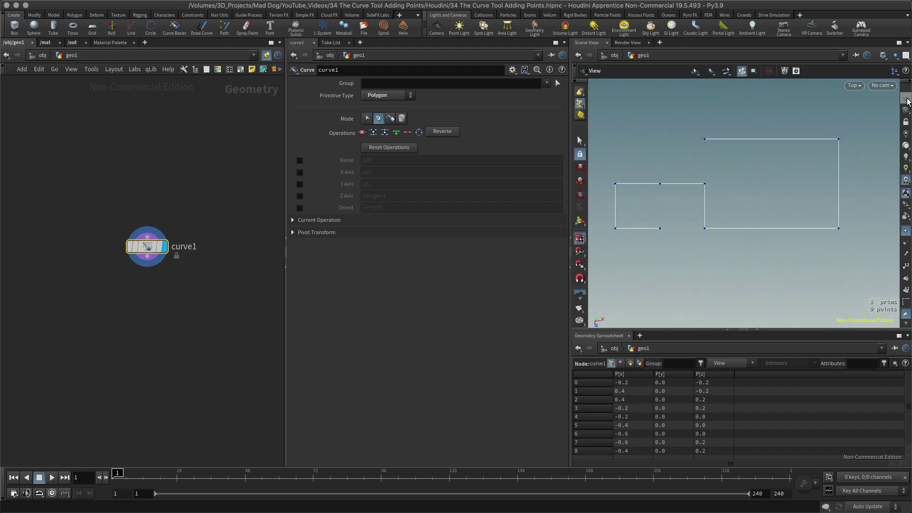
{"action": "middle_click_drag", "start_coordinate": [767, 175], "coordinate": [784, 232]}
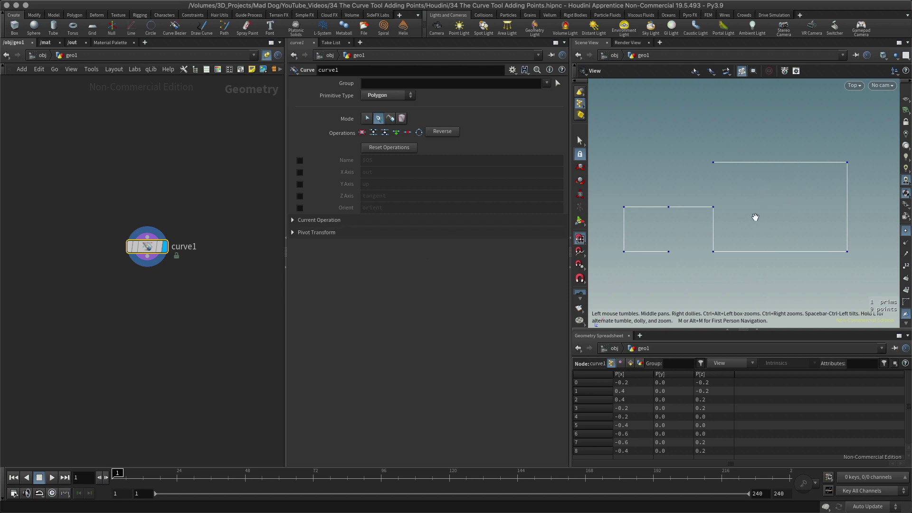
- Insert points on the right, top and bottom edges, then select the new bottom point
{"action": "key", "text": "Return"}
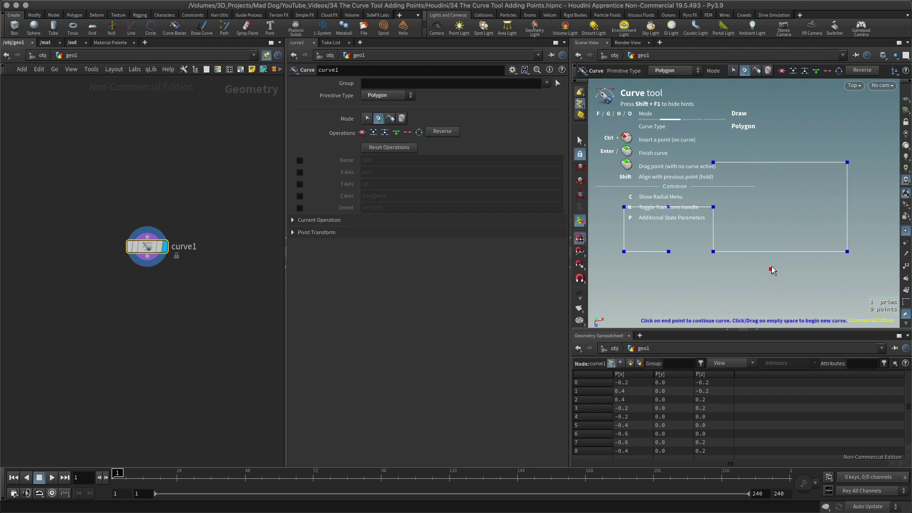
{"action": "left_click", "coordinate": [848, 208], "text": "ctrl"}
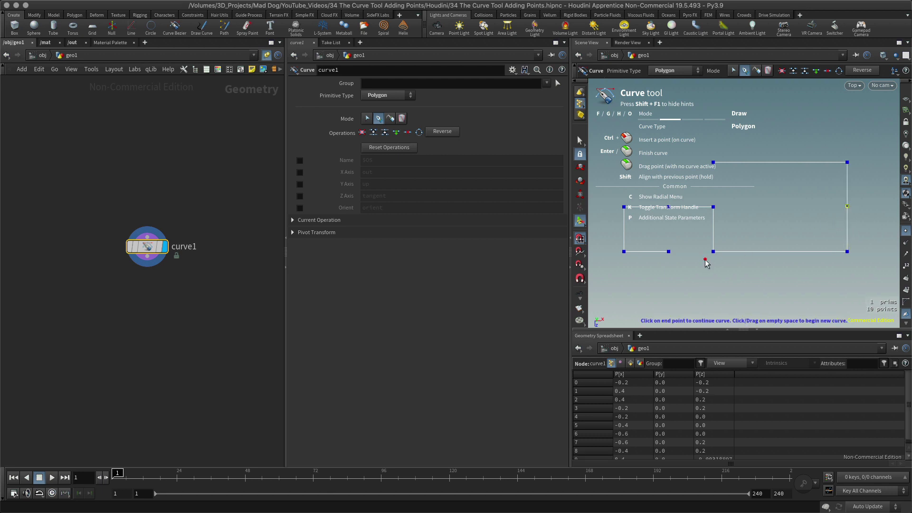
{"action": "left_click", "coordinate": [766, 164], "text": "ctrl"}
{"action": "left_click", "coordinate": [755, 251], "text": "ctrl"}
{"action": "key", "text": "s"}
{"action": "left_click_drag", "start_coordinate": [745, 242], "coordinate": [772, 296]}
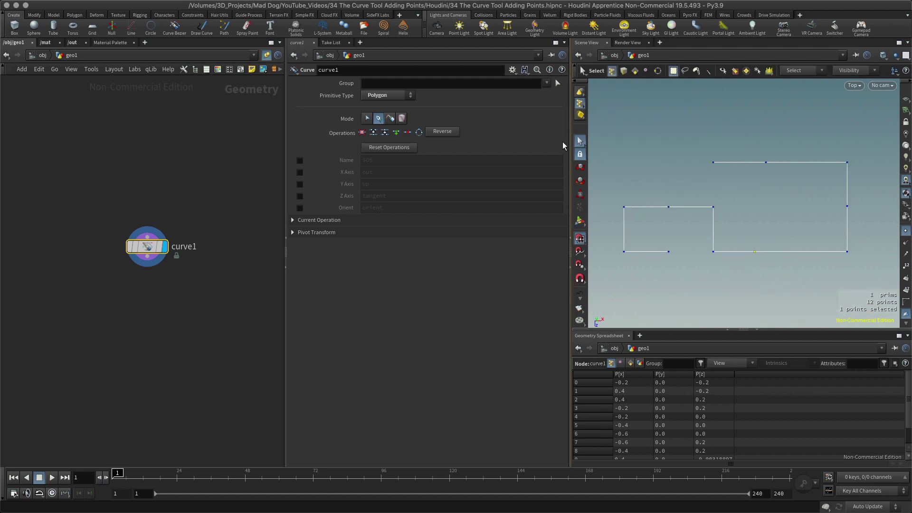
- Move the bottom-edge point downward with edit1 so the edge dips into a V
{"action": "left_click", "coordinate": [581, 168]}
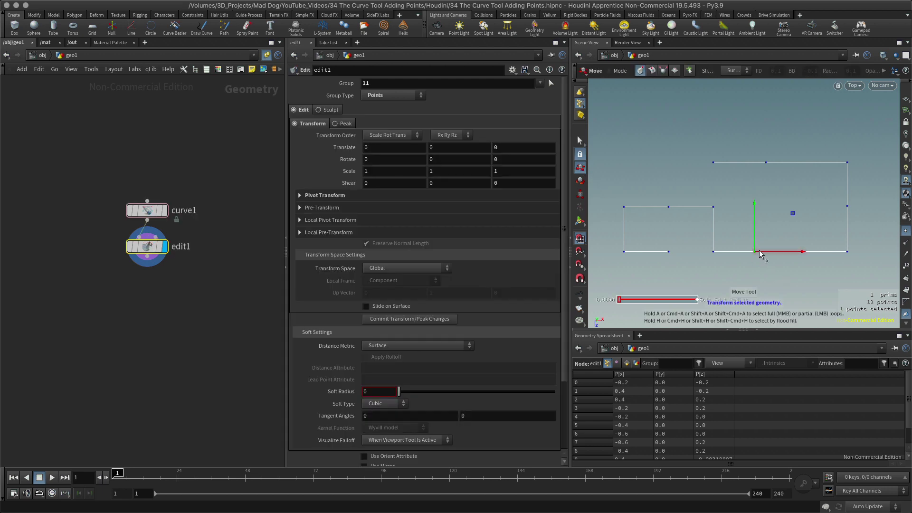
{"action": "left_click_drag", "start_coordinate": [760, 253], "coordinate": [712, 288]}
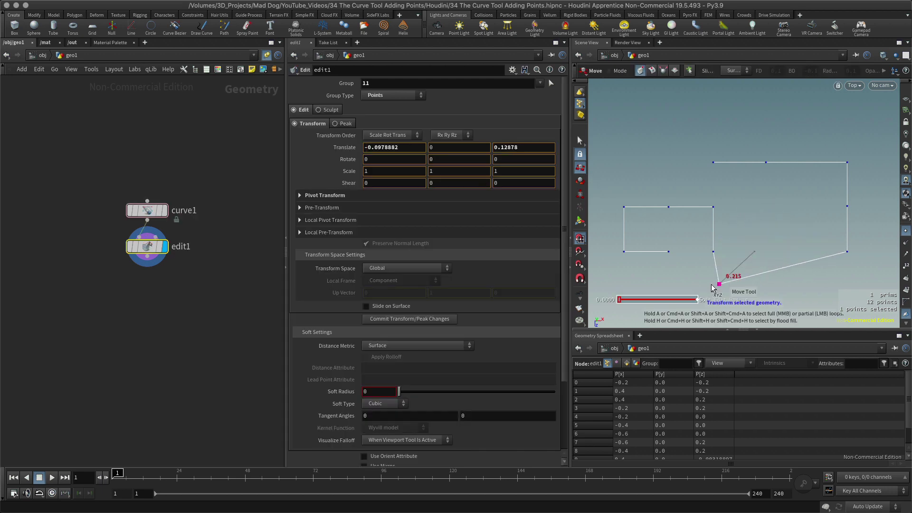
{"action": "left_click_drag", "start_coordinate": [713, 288], "coordinate": [763, 291]}
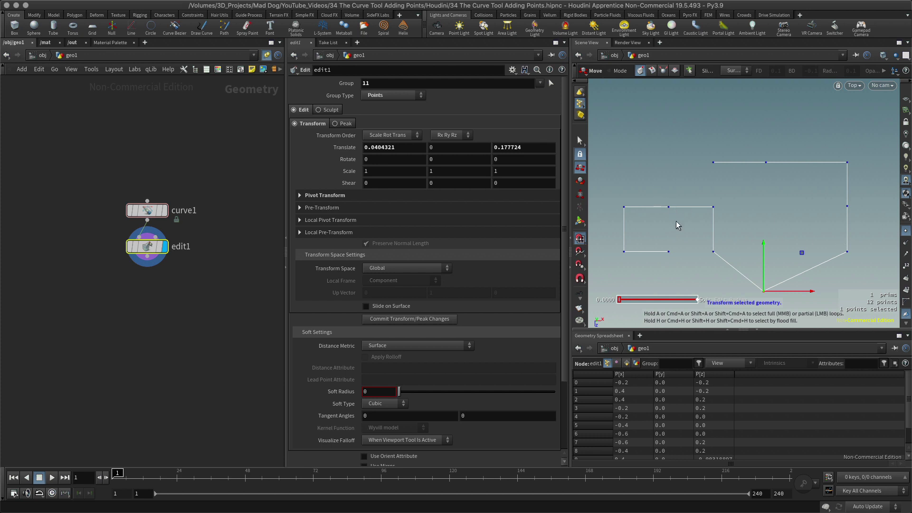
{"action": "key", "text": "s"}
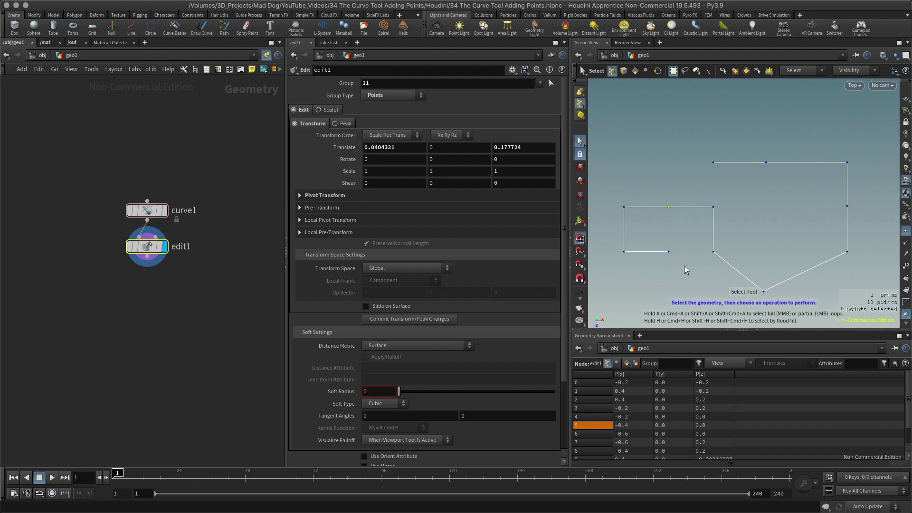
- Delete three points one by one, creating blast1, blast2 and blast3
{"action": "key", "text": "Delete"}
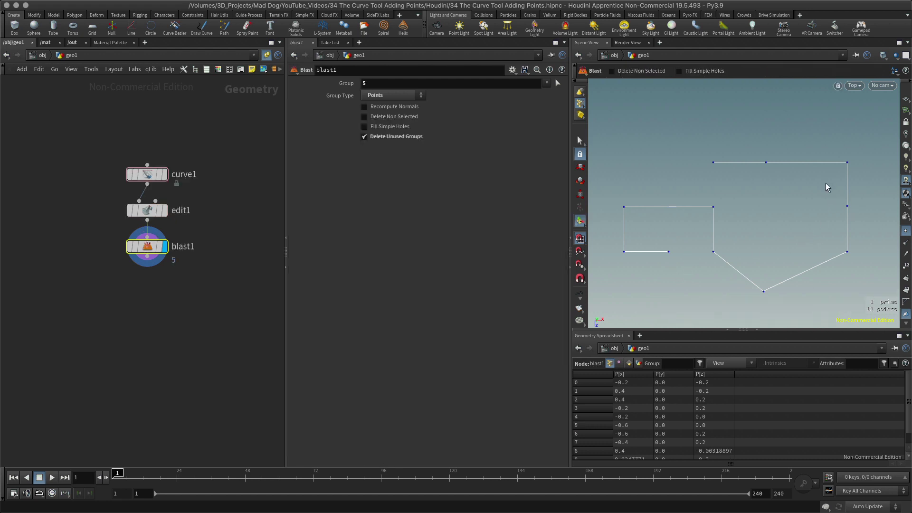
{"action": "key", "text": "s"}
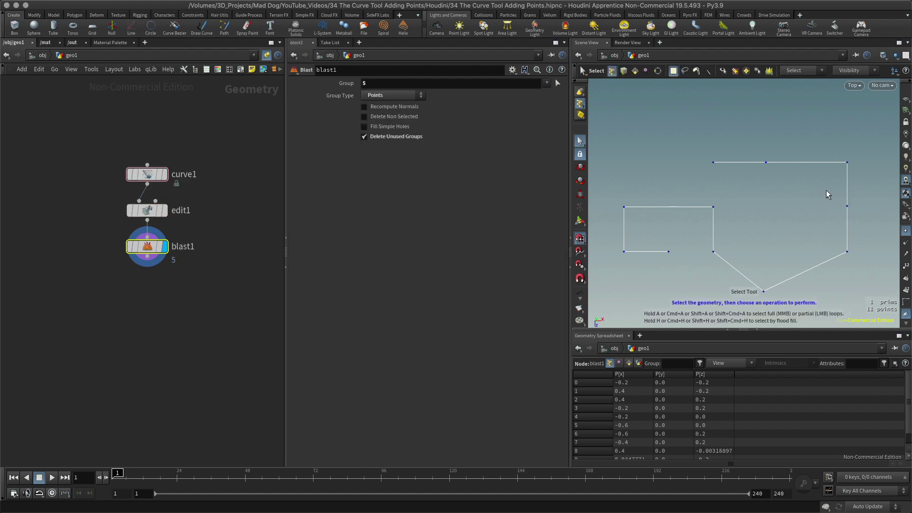
{"action": "left_click_drag", "start_coordinate": [826, 190], "coordinate": [860, 226]}
{"action": "key", "text": "Delete"}
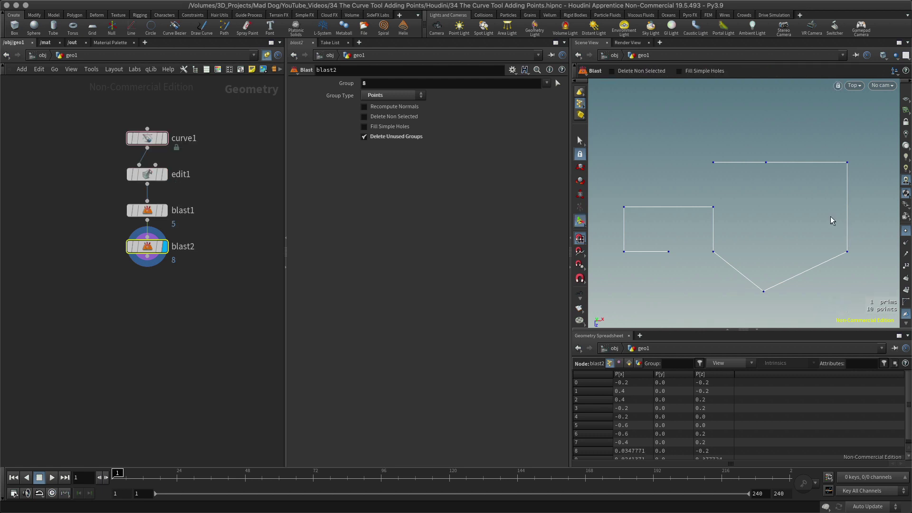
{"action": "key", "text": "s"}
{"action": "left_click_drag", "start_coordinate": [746, 142], "coordinate": [790, 194]}
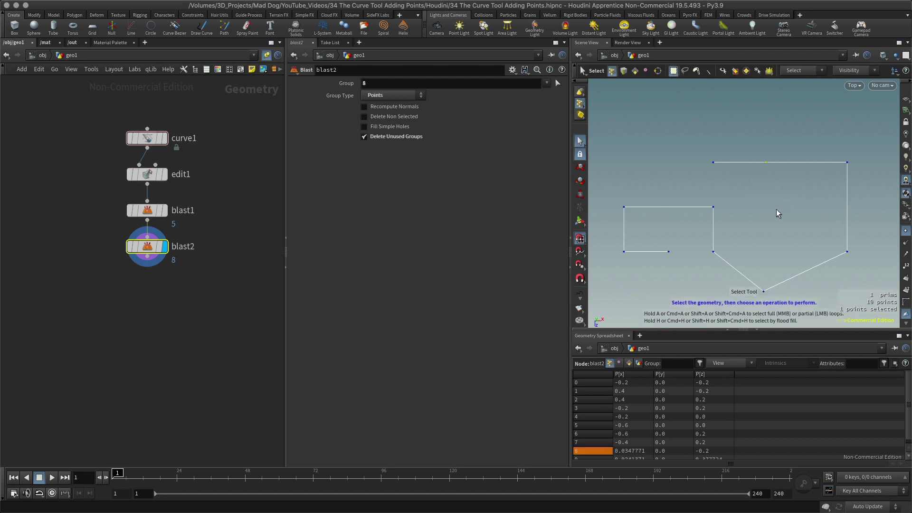
{"action": "key", "text": "Delete"}
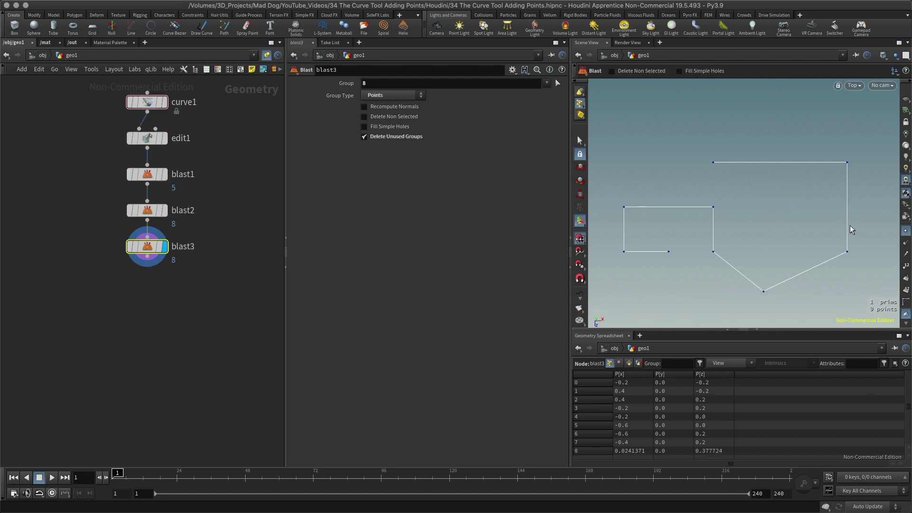